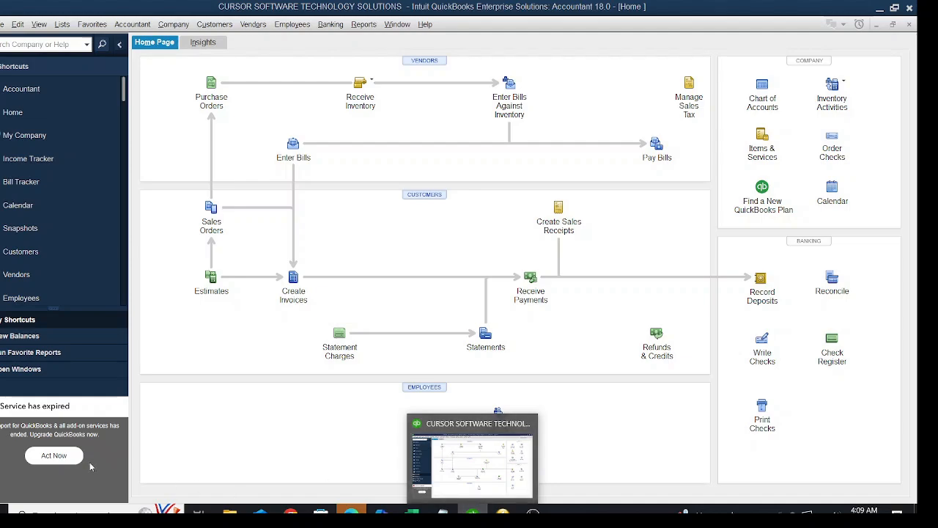
Start a new item of type Sales Tax Item in the item list.
{"action": "left_click", "coordinate": [63, 25]}
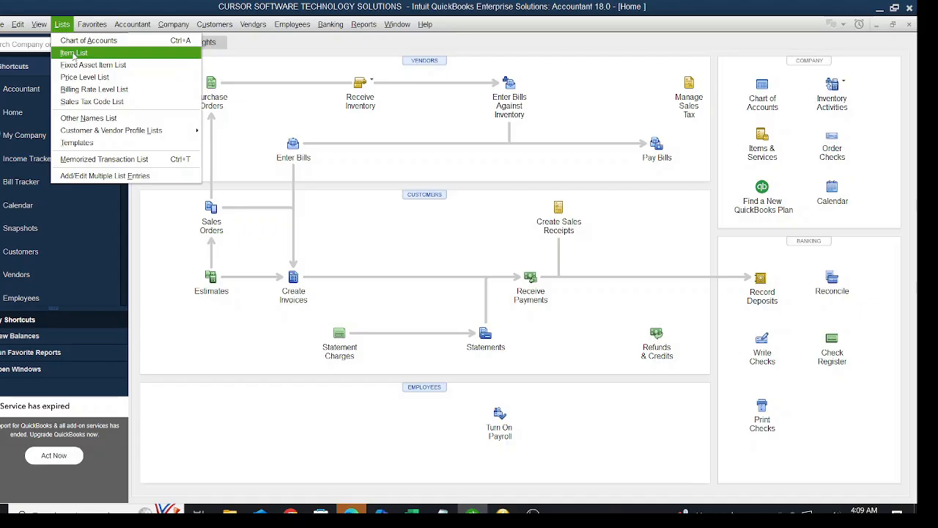
{"action": "left_click", "coordinate": [74, 53]}
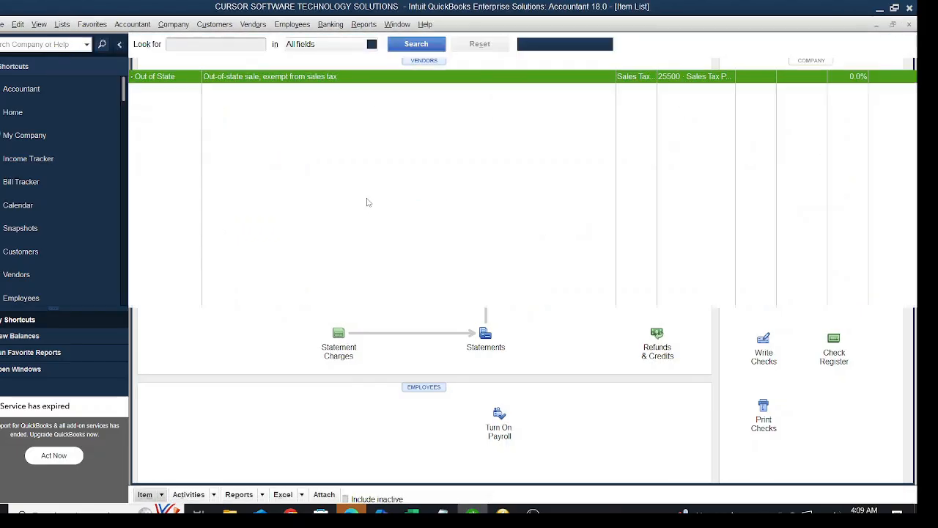
{"action": "right_click", "coordinate": [365, 177]}
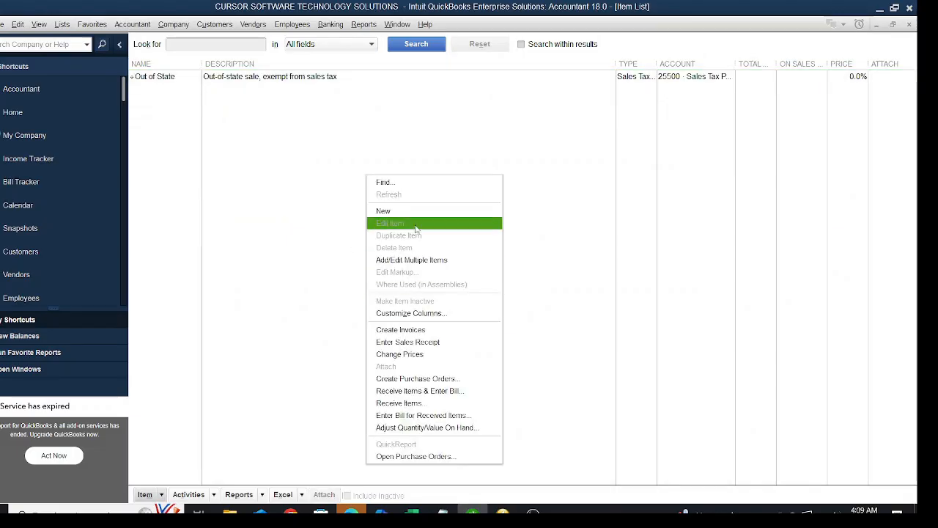
{"action": "left_click", "coordinate": [387, 213]}
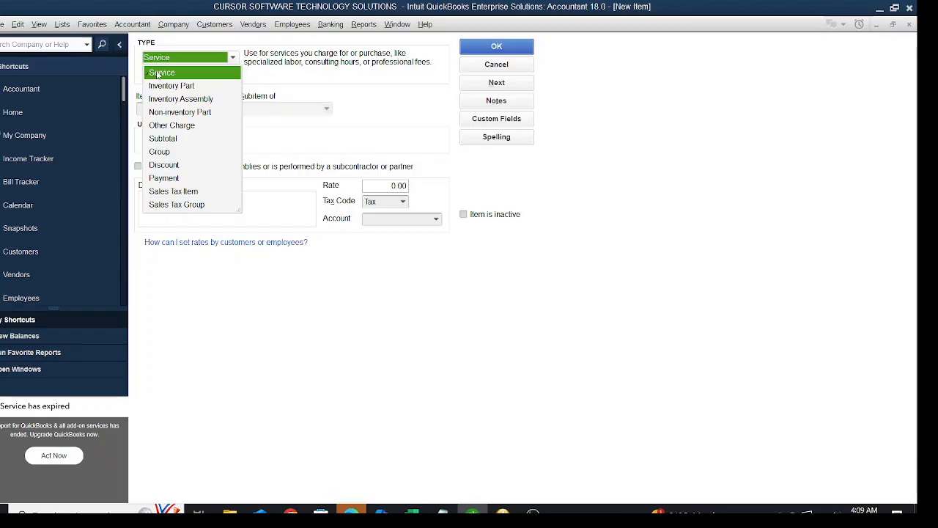
{"action": "left_click", "coordinate": [176, 191]}
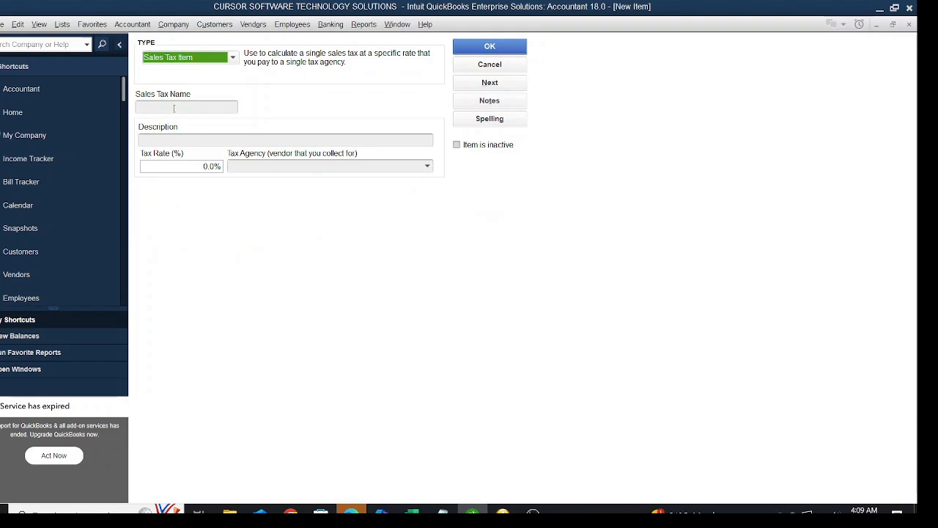
Name the new sales tax item VAT.
{"action": "left_click", "coordinate": [175, 108]}
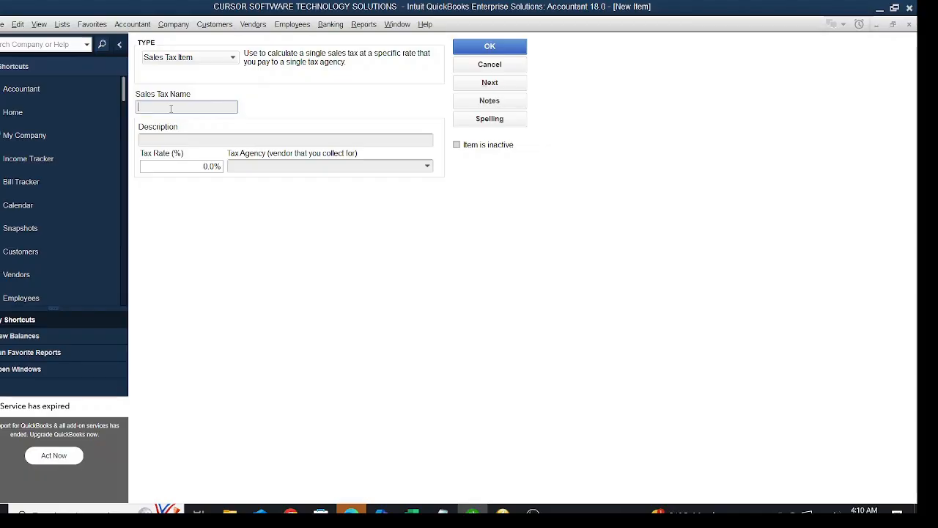
{"action": "type", "text": "VAT"}
{"action": "key", "text": "BackSpace"}
{"action": "key", "text": "BackSpace"}
{"action": "key", "text": "BackSpace"}
{"action": "type", "text": "HS"}
{"action": "type", "text": "T"}
{"action": "key", "text": "BackSpace"}
{"action": "key", "text": "BackSpace"}
{"action": "key", "text": "BackSpace"}
{"action": "type", "text": "GST"}
{"action": "key", "text": "BackSpace"}
{"action": "key", "text": "BackSpace"}
{"action": "key", "text": "BackSpace"}
{"action": "type", "text": "VAT"}
Replace the sales tax item's description with VALUE ADDED TAX.
{"action": "left_click", "coordinate": [173, 139]}
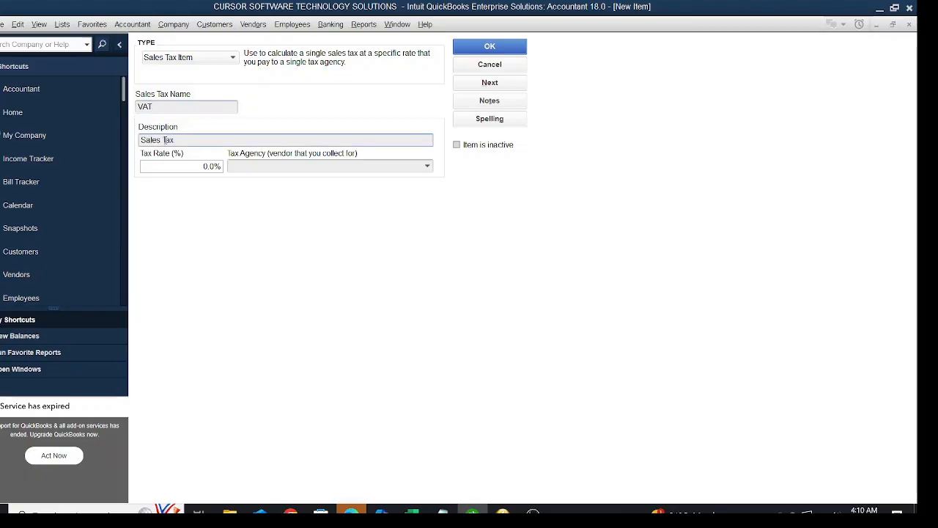
{"action": "left_click_drag", "start_coordinate": [179, 141], "coordinate": [115, 135]}
{"action": "type", "text": "VALUE ADDED TAX"}
Set the tax rate of the VAT item to 5%.
{"action": "left_click", "coordinate": [211, 167]}
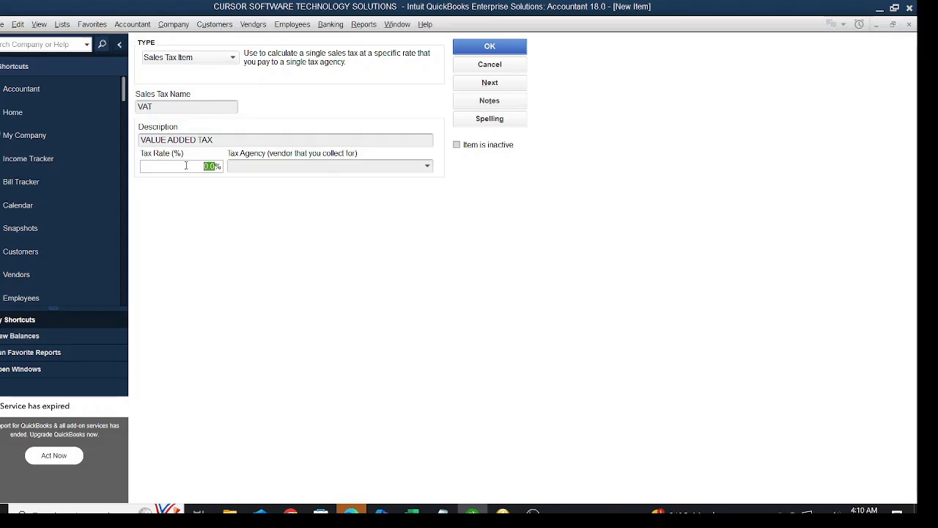
{"action": "type", "text": "7.5"}
{"action": "left_click", "coordinate": [186, 165]}
{"action": "key", "text": "BackSpace"}
{"action": "key", "text": "BackSpace"}
{"action": "type", "text": "5"}
{"action": "key", "text": "Tab"}
Add a new vendor with the company name FIRS as the tax agency and save the VAT item.
{"action": "left_click", "coordinate": [427, 167]}
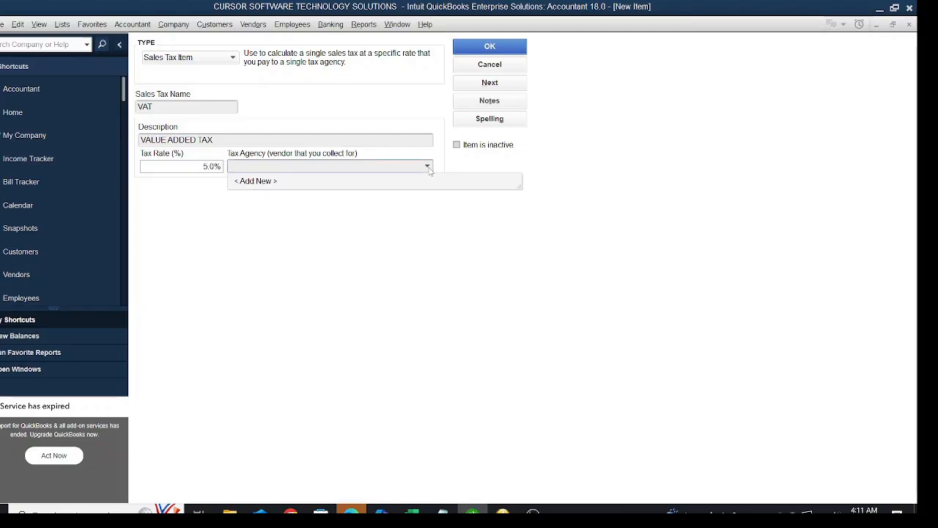
{"action": "left_click", "coordinate": [252, 185]}
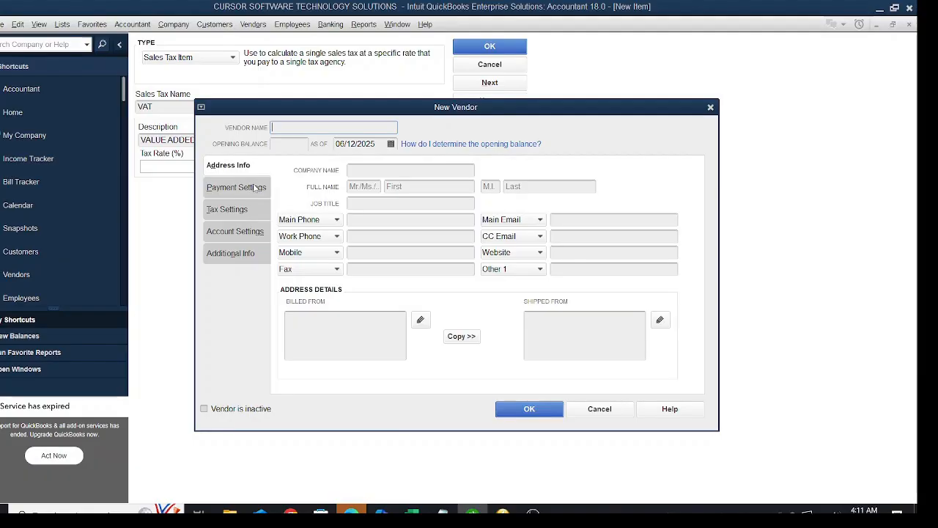
{"action": "left_click", "coordinate": [382, 169]}
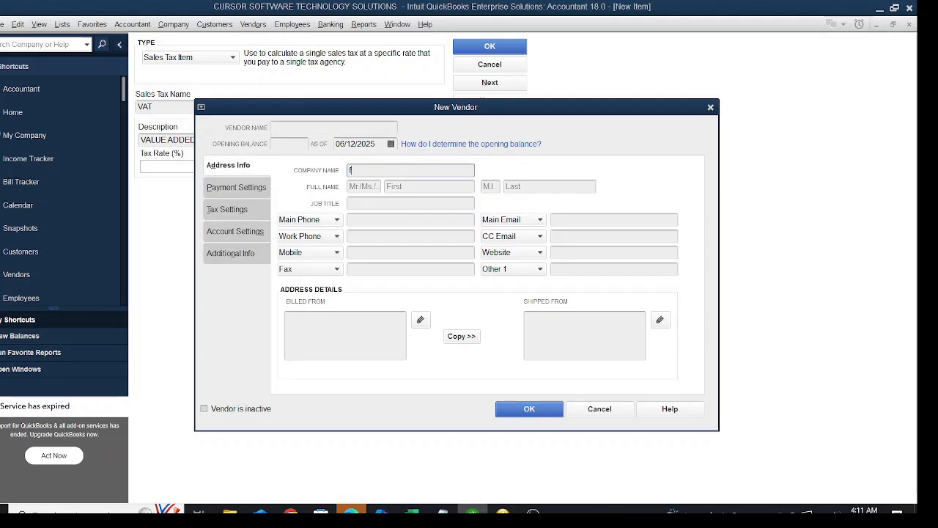
{"action": "type", "text": "firs"}
{"action": "key", "text": "BackSpace"}
{"action": "key", "text": "BackSpace"}
{"action": "key", "text": "BackSpace"}
{"action": "key", "text": "BackSpace"}
{"action": "type", "text": "FIRS"}
{"action": "left_click", "coordinate": [525, 414]}
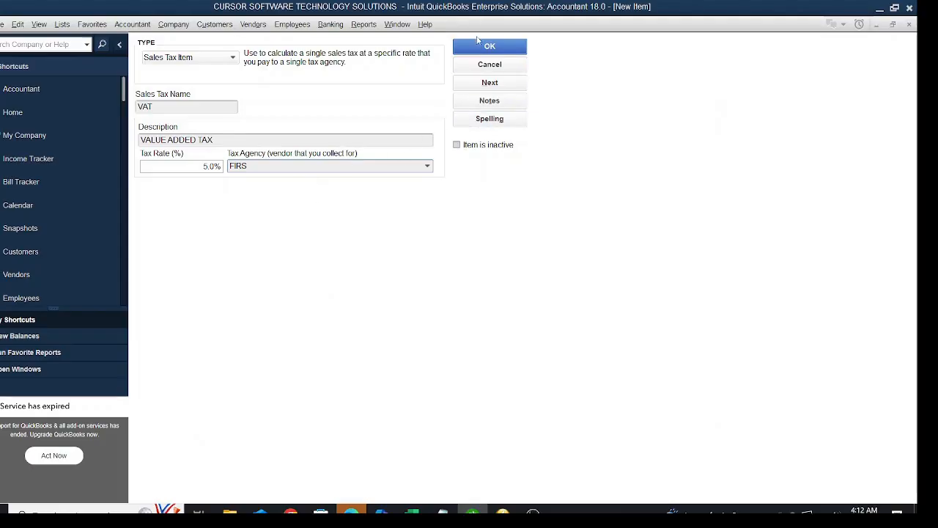
{"action": "left_click", "coordinate": [469, 50]}
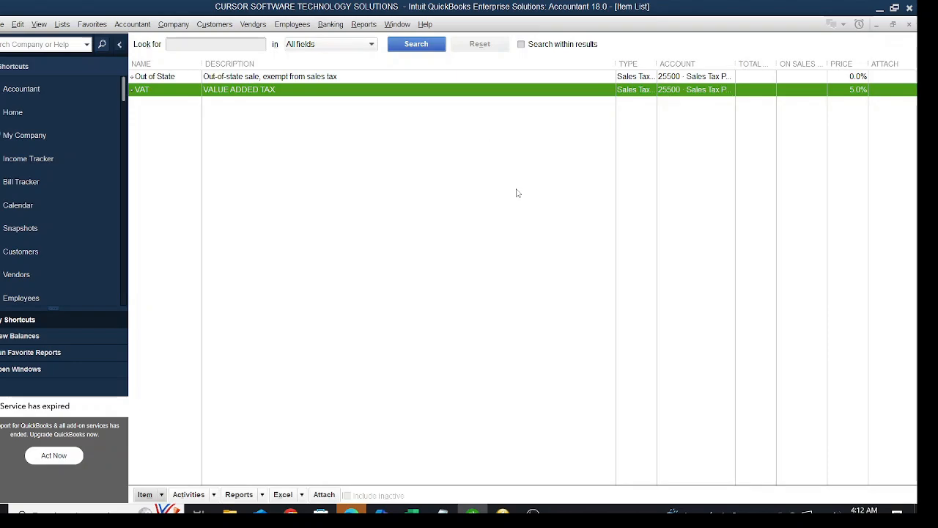
Open the company preferences for Sales Tax to review the sales tax settings.
{"action": "left_click", "coordinate": [17, 24]}
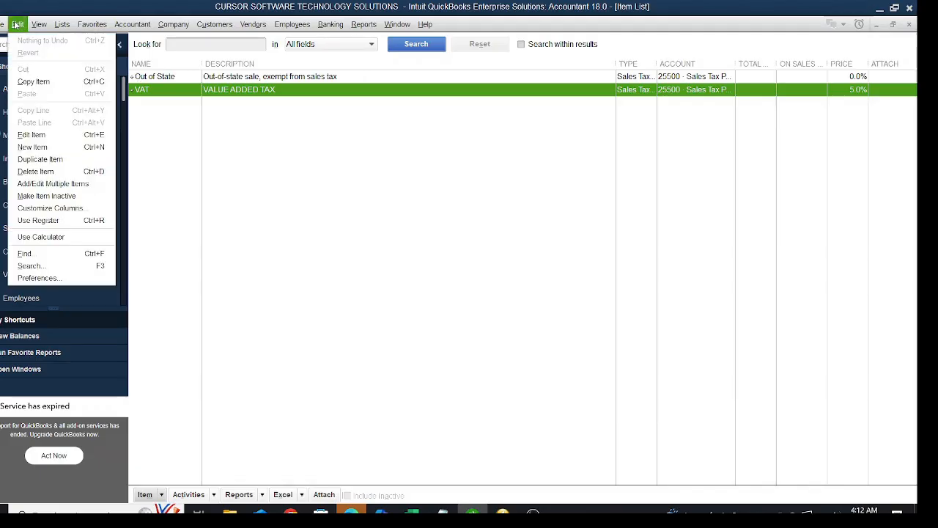
{"action": "left_click", "coordinate": [45, 280]}
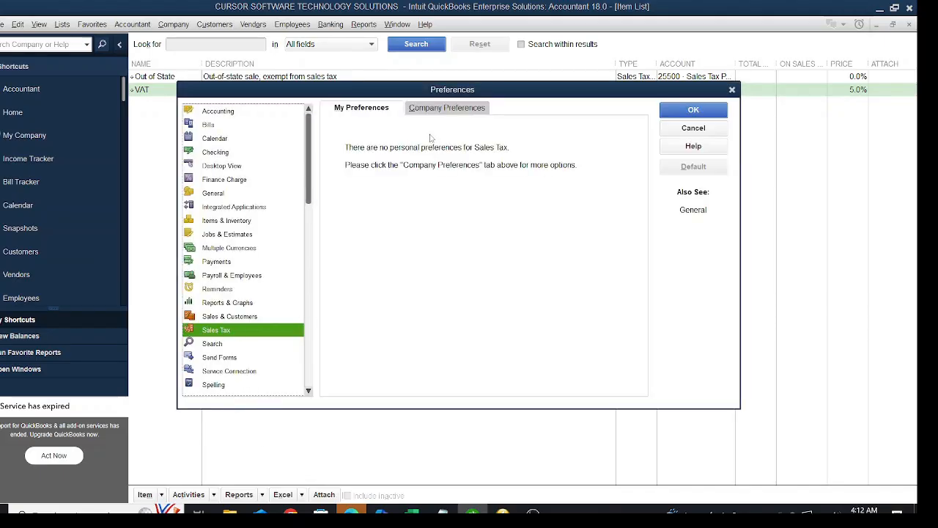
{"action": "left_click", "coordinate": [441, 110]}
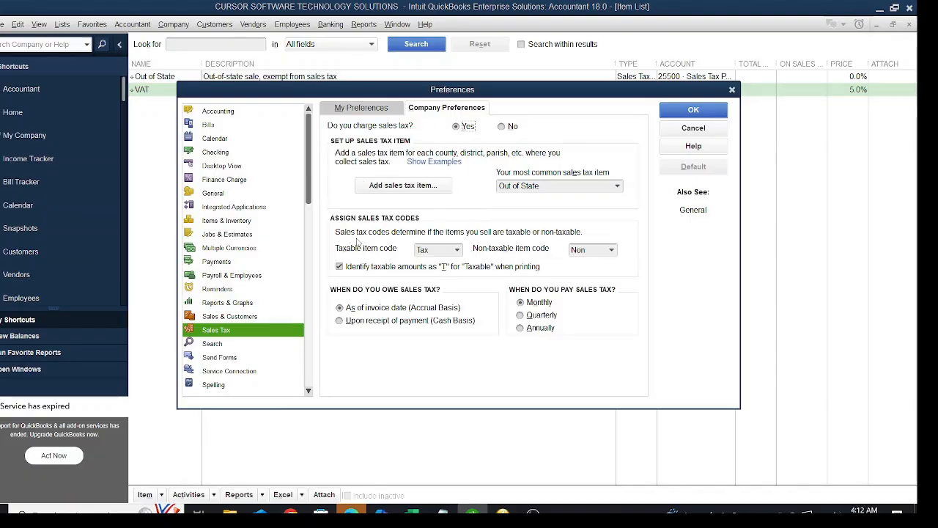
Examine the form for adding a sales tax item and its tax agency choices, cancel it and close the preferences.
{"action": "left_click", "coordinate": [420, 189]}
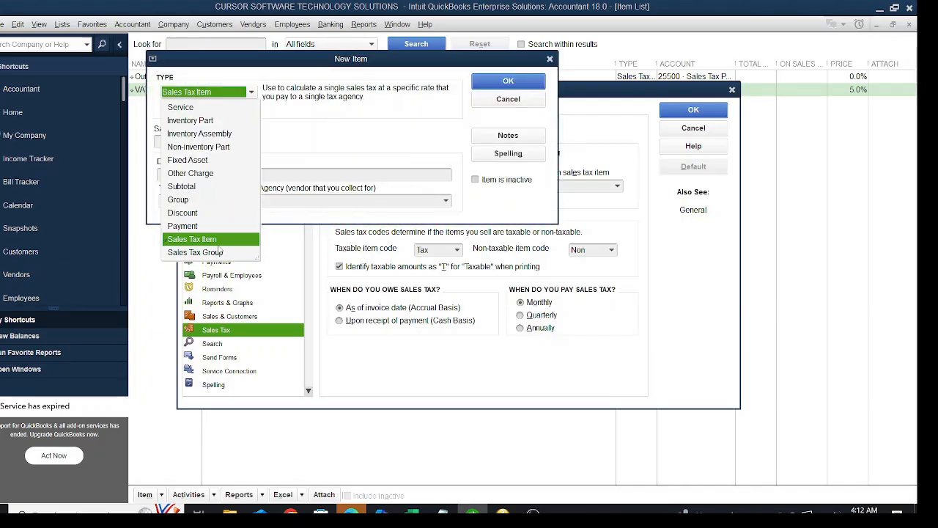
{"action": "left_click", "coordinate": [223, 240]}
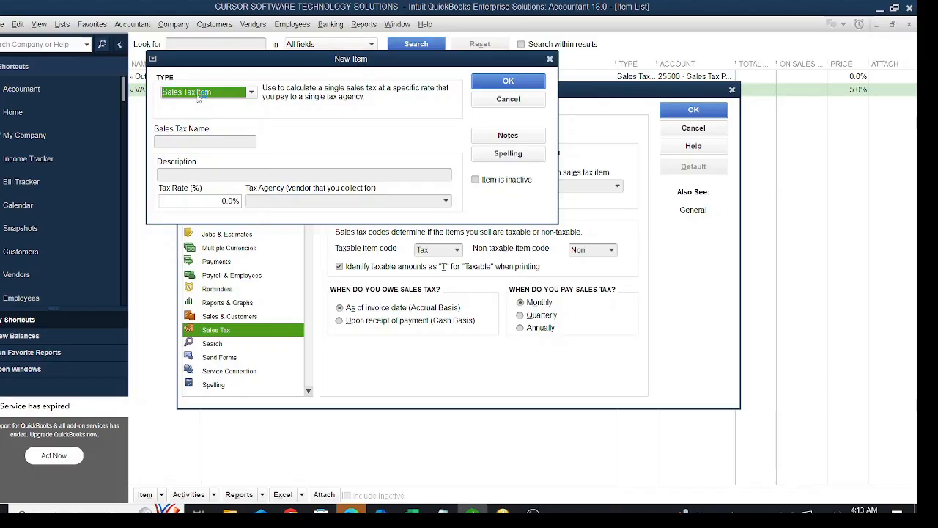
{"action": "left_click", "coordinate": [176, 141]}
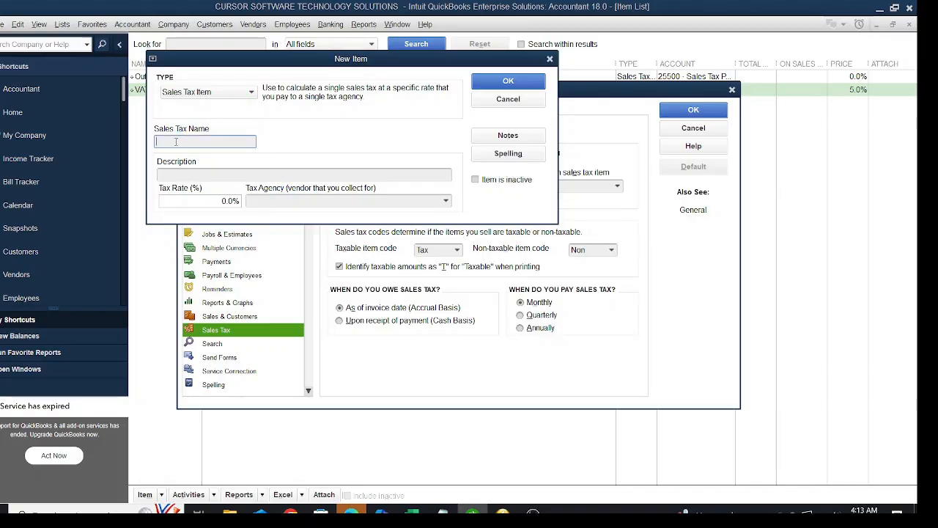
{"action": "left_click", "coordinate": [184, 171]}
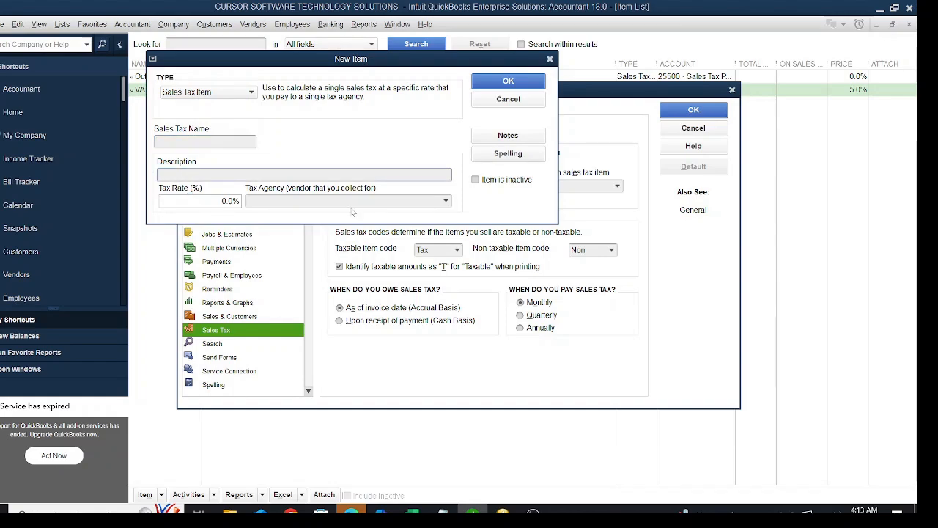
{"action": "left_click", "coordinate": [447, 202]}
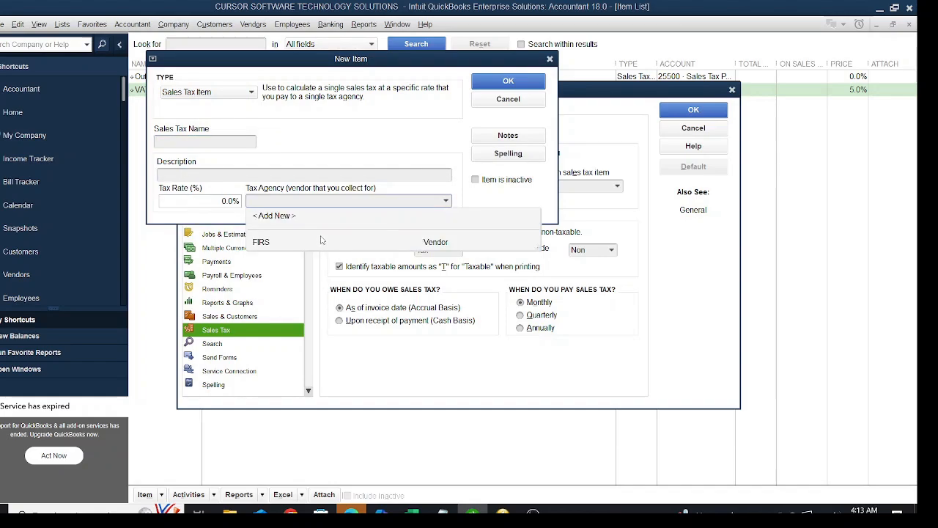
{"action": "left_click", "coordinate": [381, 170]}
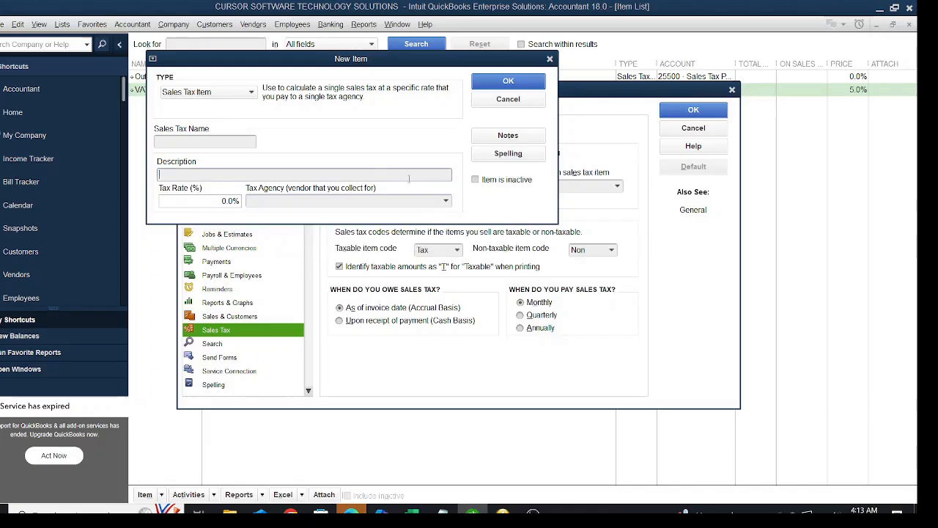
{"action": "left_click", "coordinate": [507, 101]}
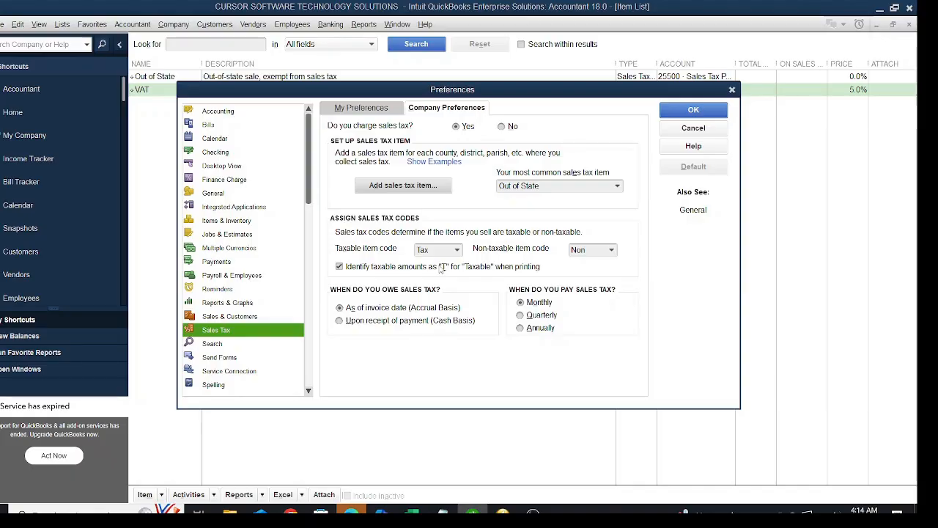
{"action": "left_click", "coordinate": [691, 112]}
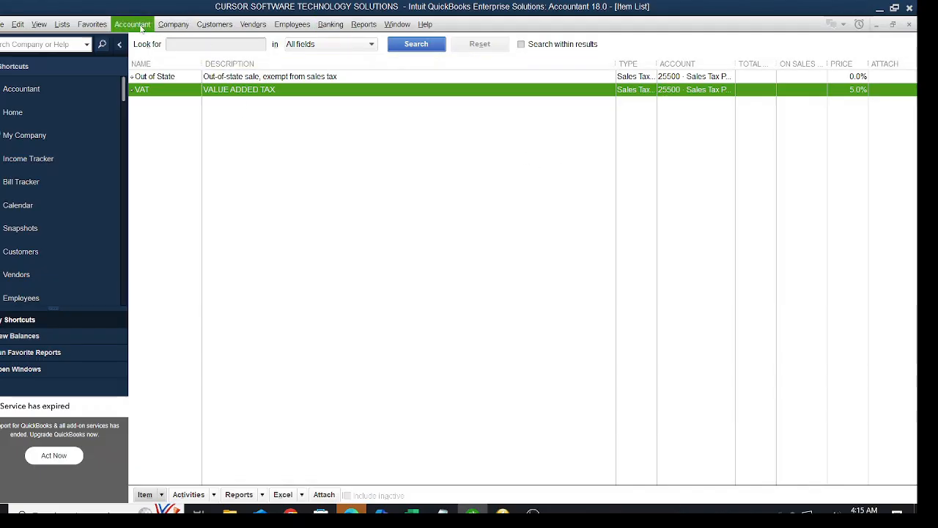
Rename the Sales Tax Payable account in the chart of accounts to VAT and save it.
{"action": "left_click", "coordinate": [65, 27]}
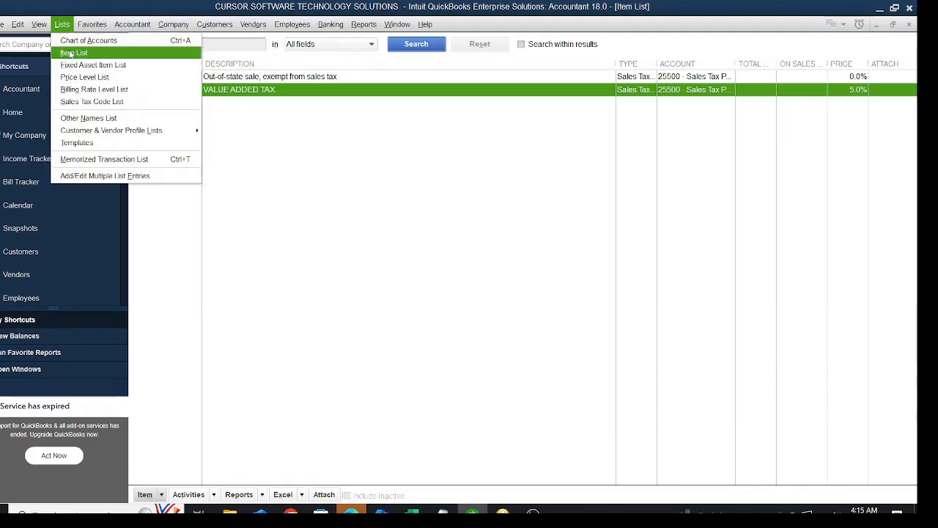
{"action": "left_click", "coordinate": [79, 42]}
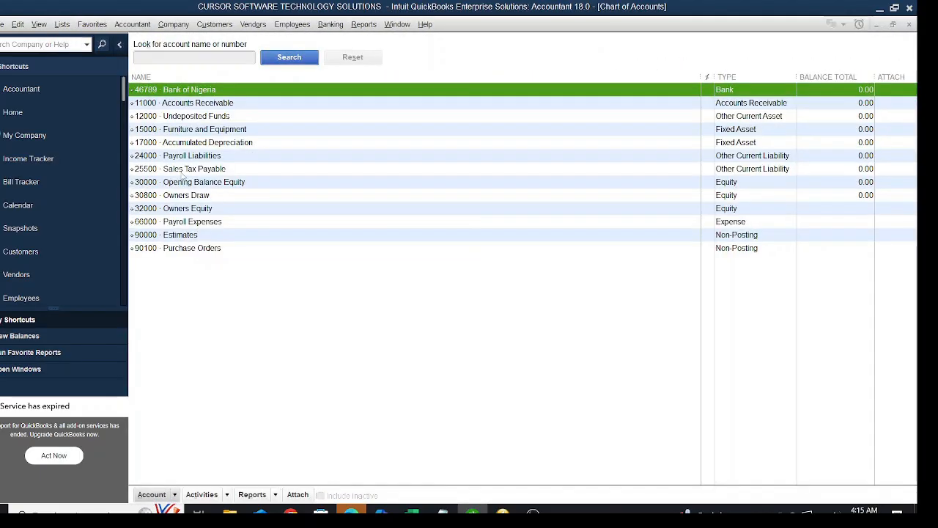
{"action": "left_click", "coordinate": [178, 170]}
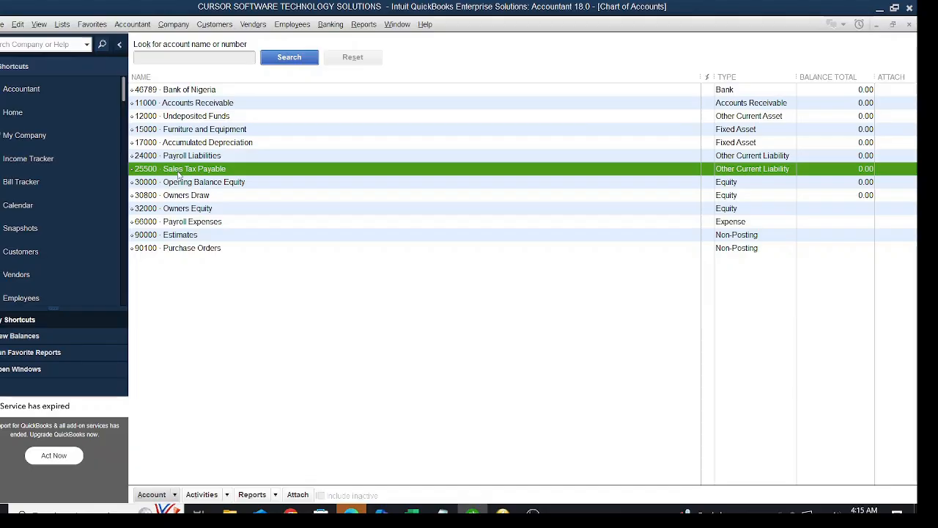
{"action": "right_click", "coordinate": [179, 175]}
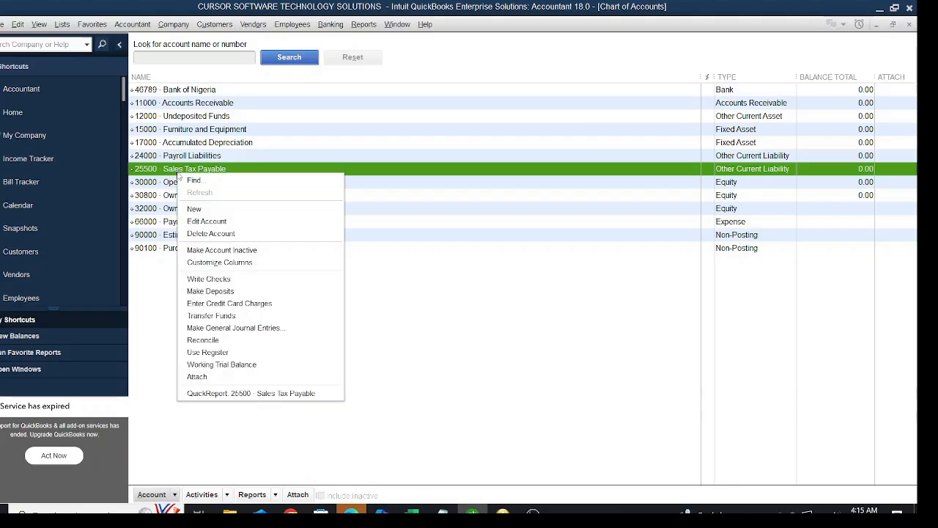
{"action": "left_click", "coordinate": [207, 221]}
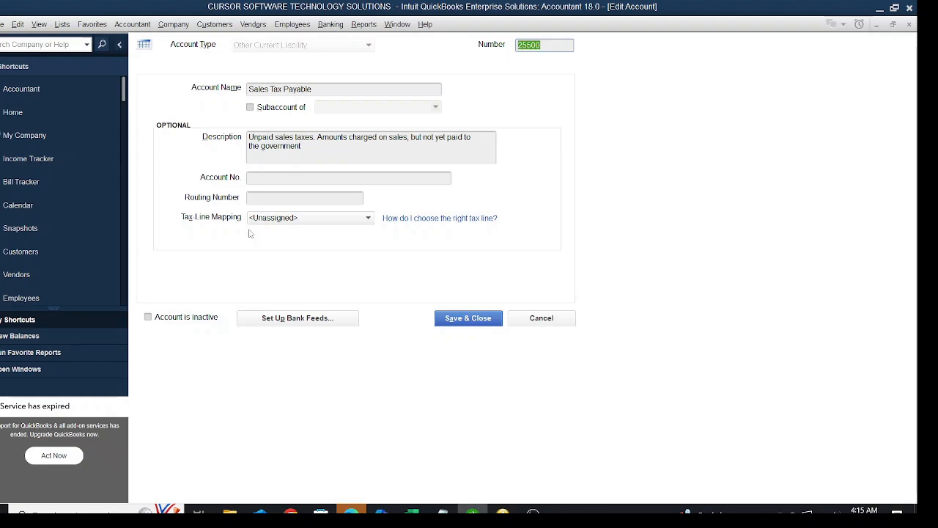
{"action": "left_click_drag", "start_coordinate": [326, 96], "coordinate": [213, 91]}
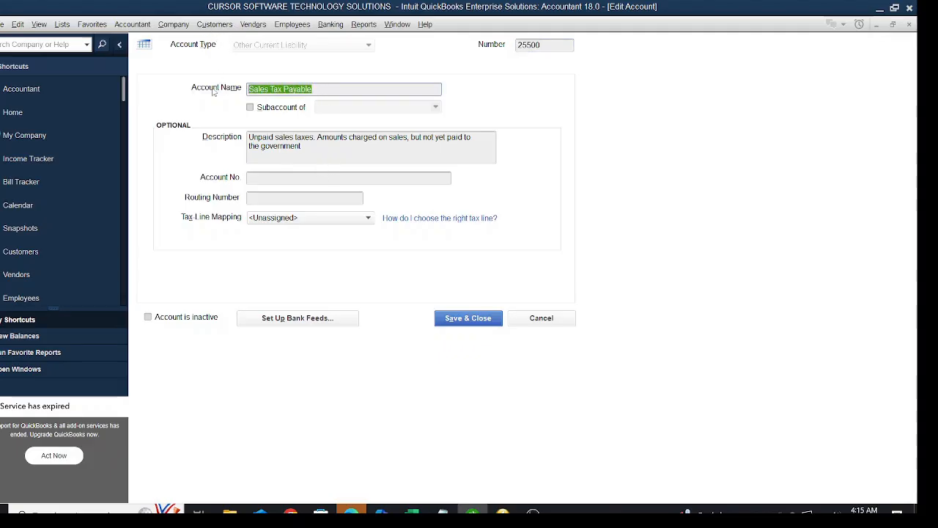
{"action": "type", "text": "vat"}
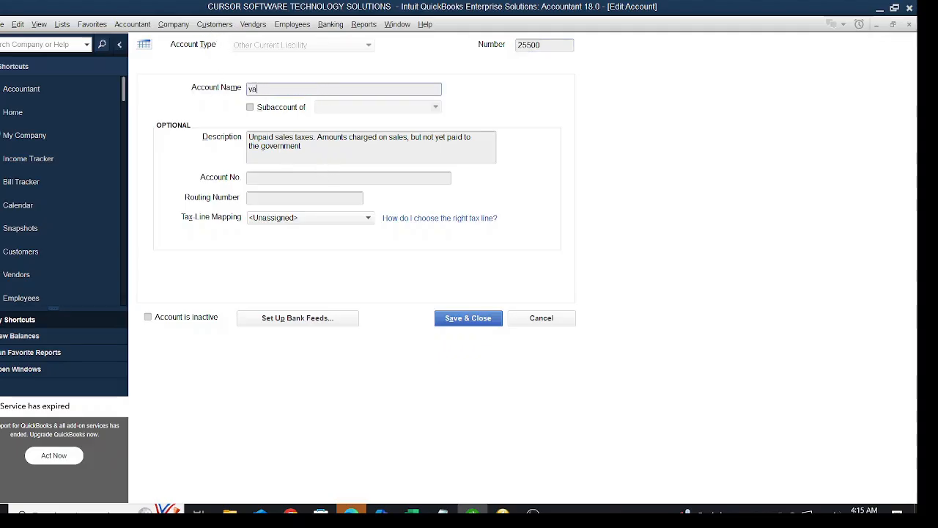
{"action": "key", "text": "BackSpace"}
{"action": "key", "text": "BackSpace"}
{"action": "key", "text": "BackSpace"}
{"action": "type", "text": "VAT"}
{"action": "left_click", "coordinate": [450, 325]}
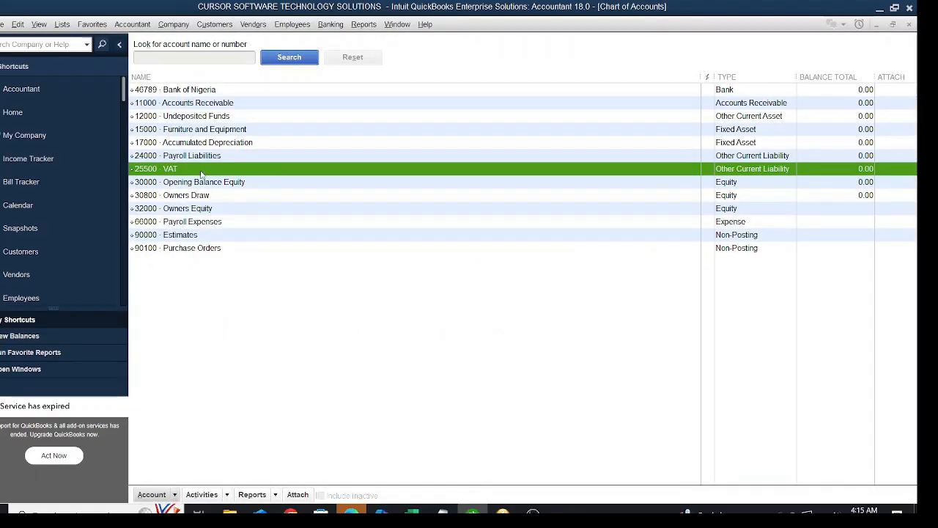
Rename the VAT account to VAT Payable, save it and close the chart of accounts.
{"action": "right_click", "coordinate": [201, 173]}
{"action": "left_click", "coordinate": [259, 168]}
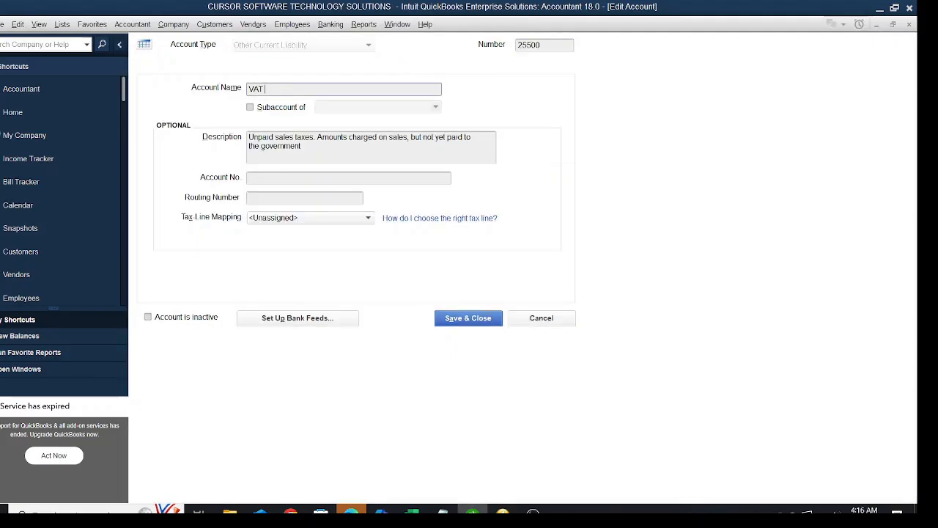
{"action": "type", "text": "Payable"}
{"action": "left_click", "coordinate": [482, 321]}
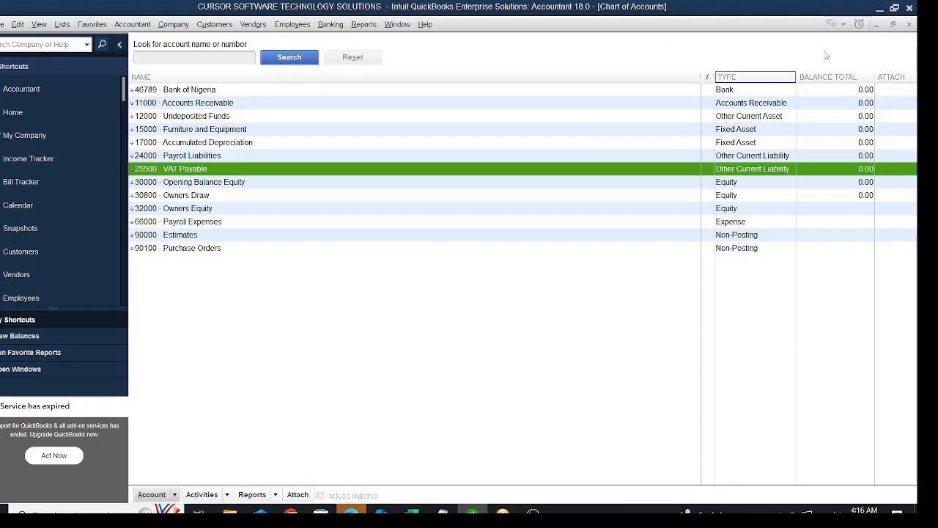
{"action": "left_click", "coordinate": [909, 26]}
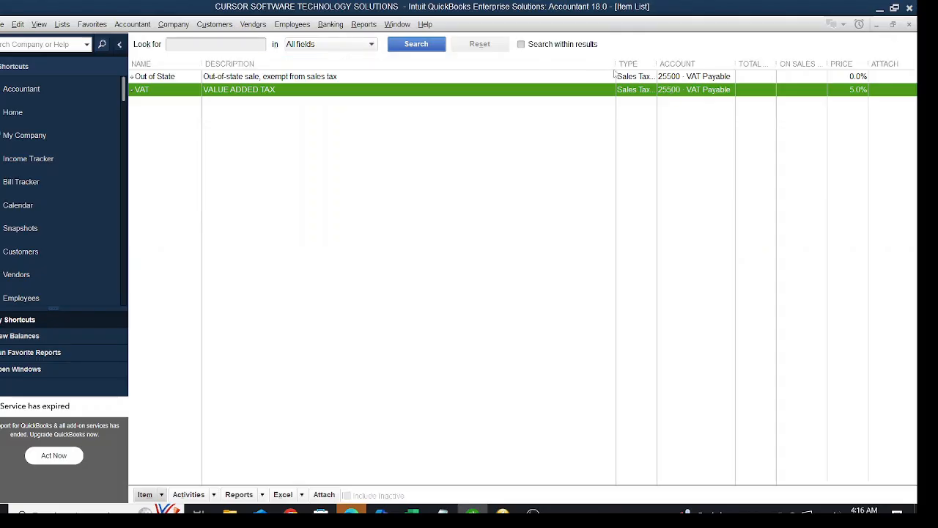